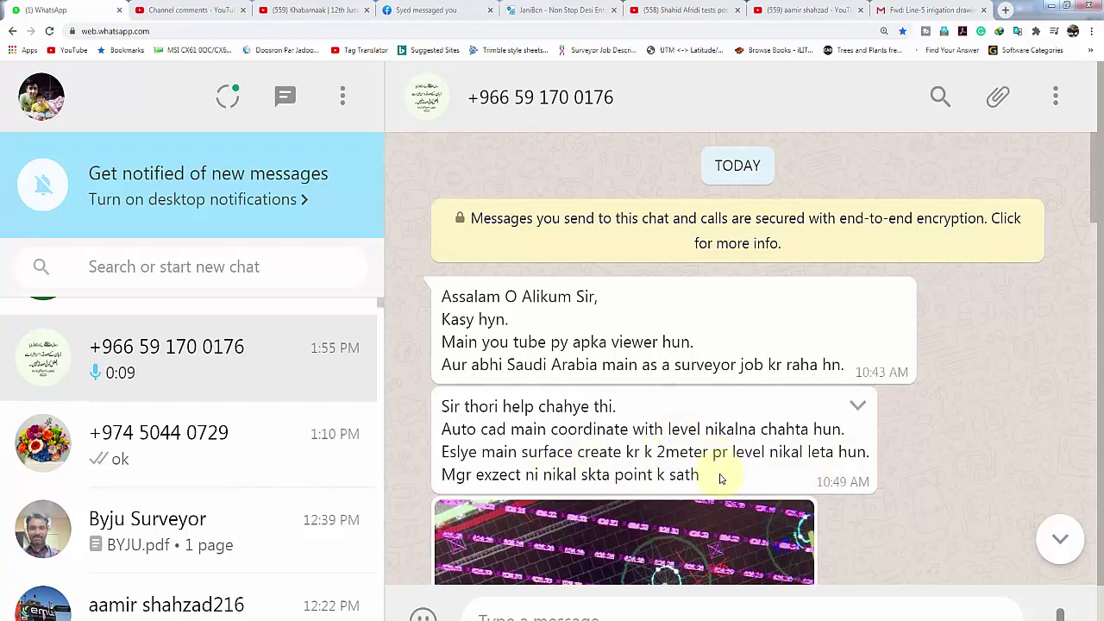
Step: Scroll the WhatsApp chat to bring the 0:52 voice note and the 172 kB DWG file into view
scroll(783, 501, down, 3)
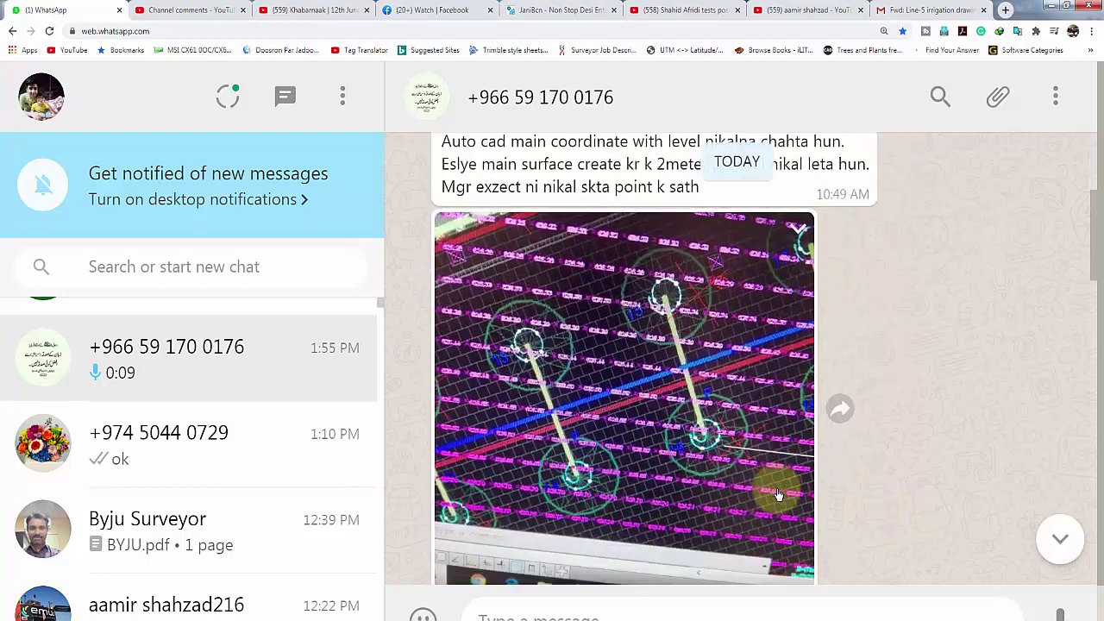
scroll(778, 494, down, 2)
mouse_move(690, 453)
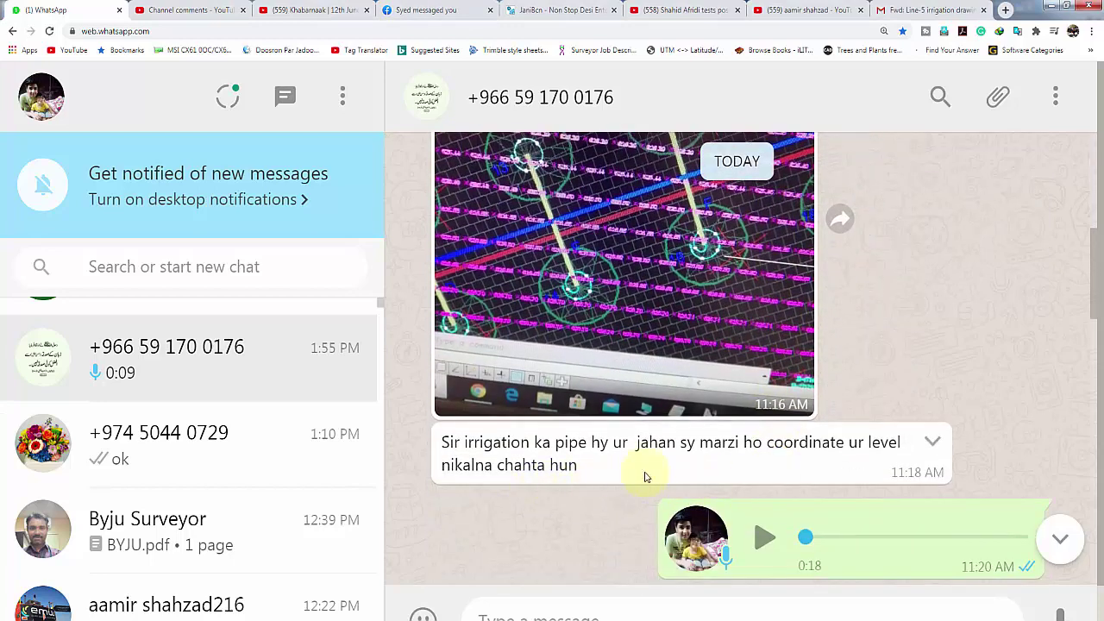
scroll(834, 444, down, 1)
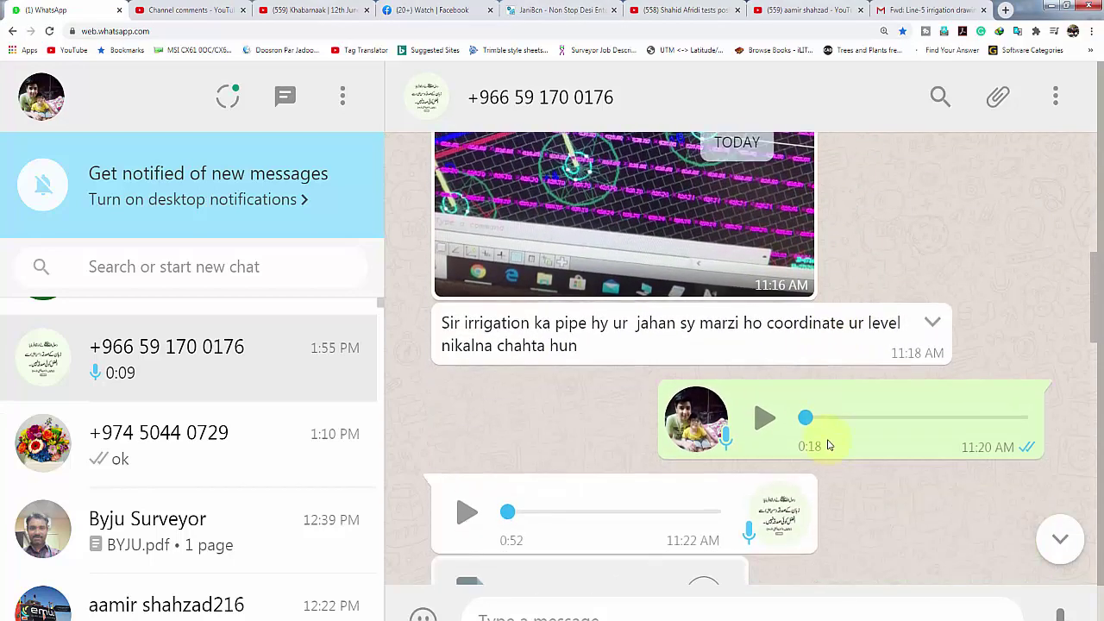
scroll(552, 448, down, 1)
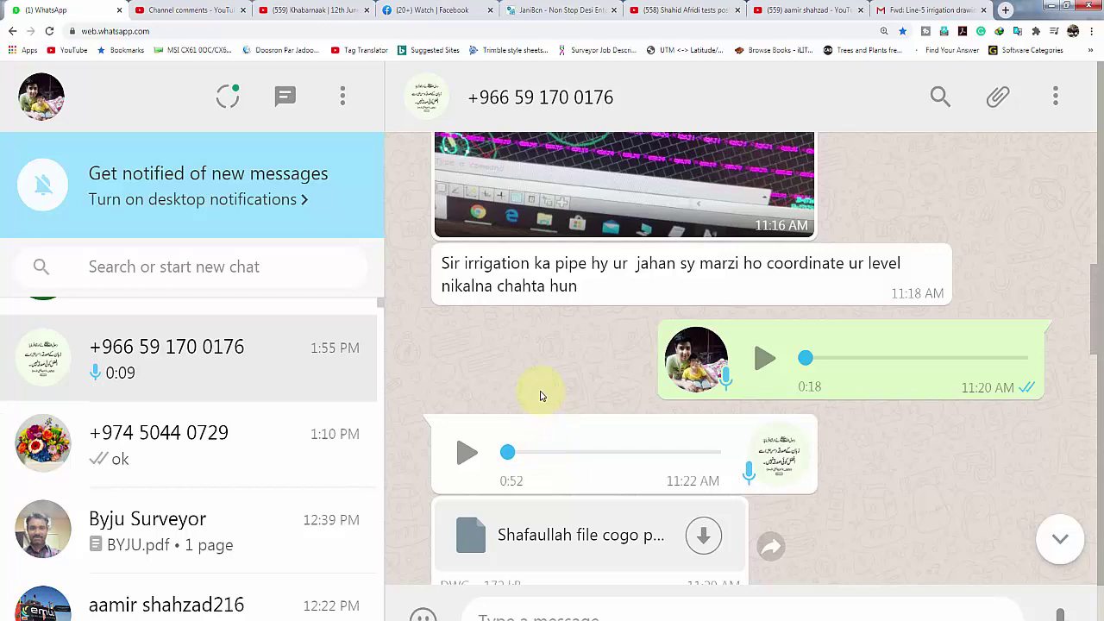
scroll(582, 471, down, 3)
scroll(591, 481, down, 3)
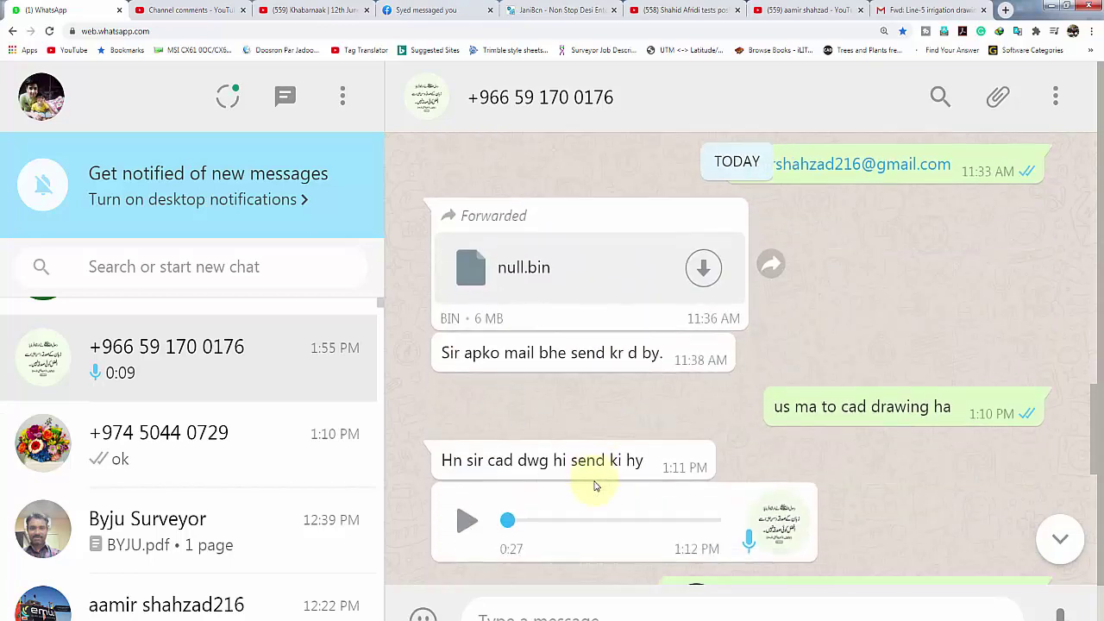
scroll(592, 480, down, 3)
scroll(593, 485, down, 3)
scroll(593, 486, up, 3)
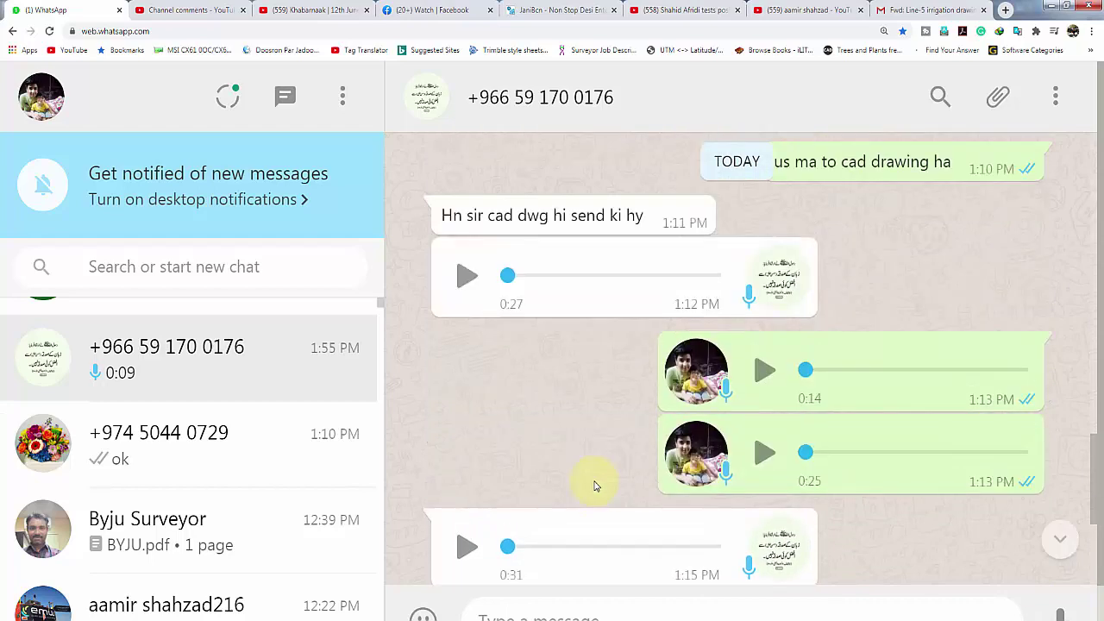
scroll(594, 485, up, 3)
scroll(593, 485, up, 2)
scroll(593, 485, up, 3)
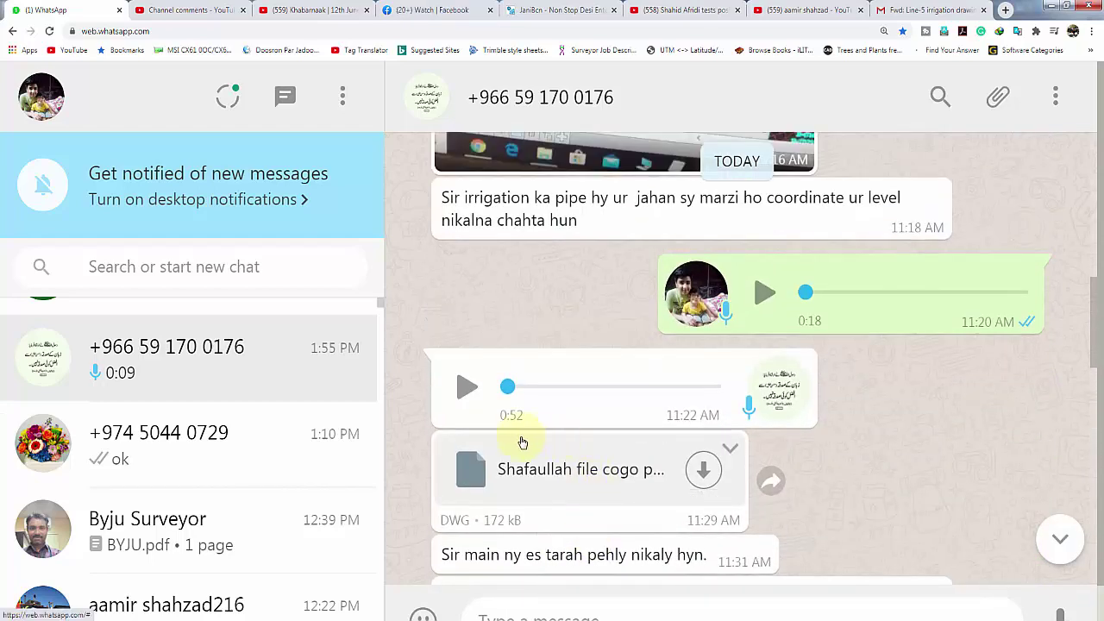
Step: Play the contact's 0:52 voice note through to the end
click(466, 396)
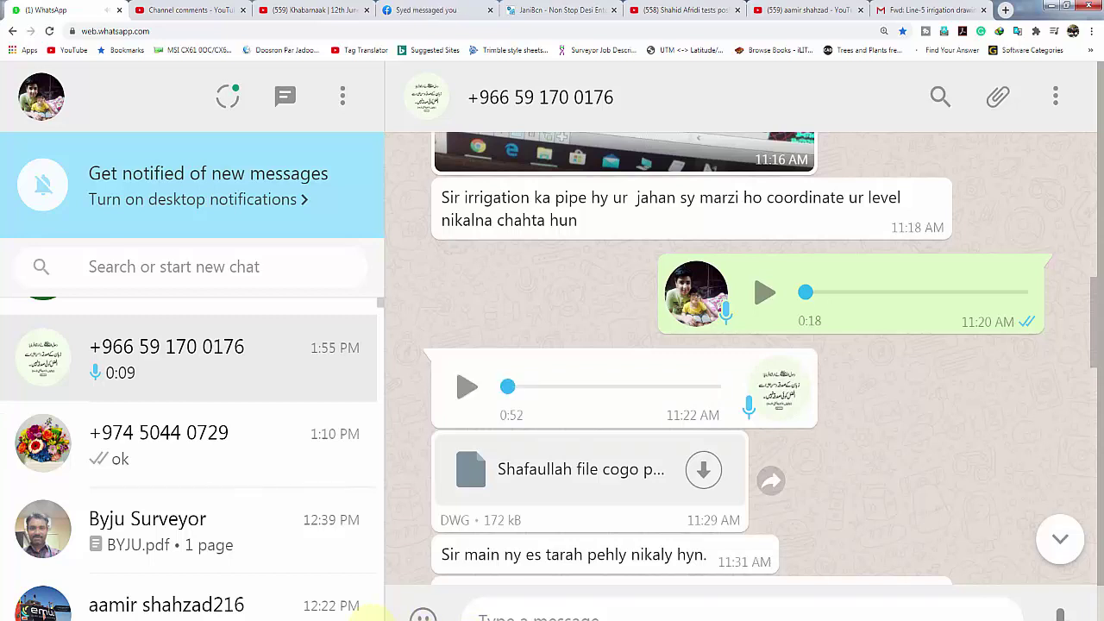
mouse_move(302, 611)
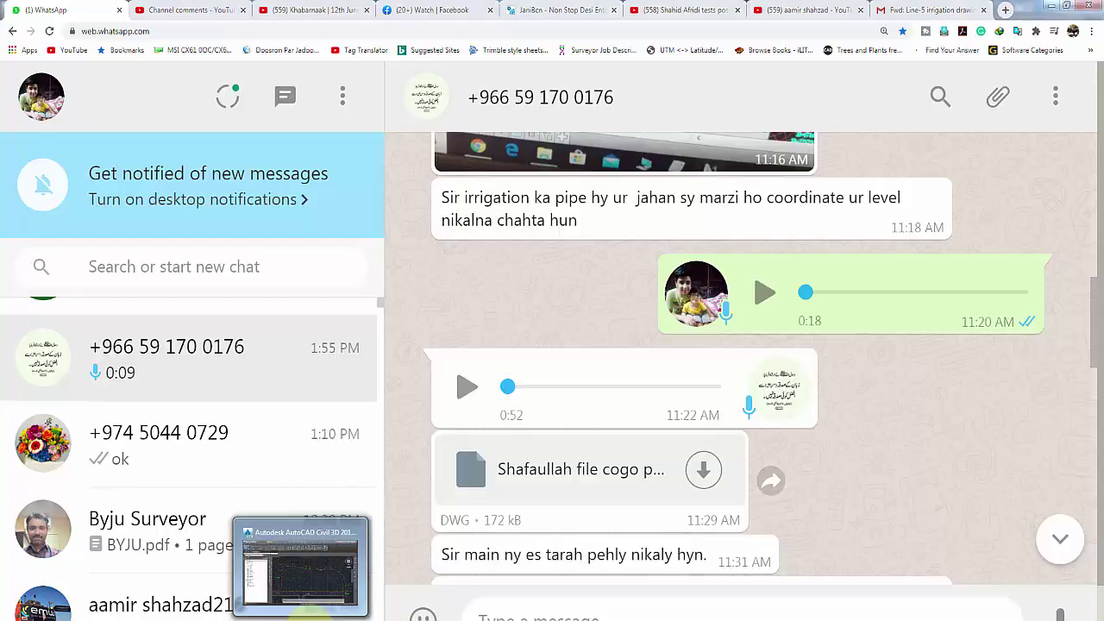
Step: Switch to the 6. ProfDsgnStd drawing and zoom in on MAJ-Road stations 4+00 to 5+00
click(321, 561)
scroll(678, 400, down, 2)
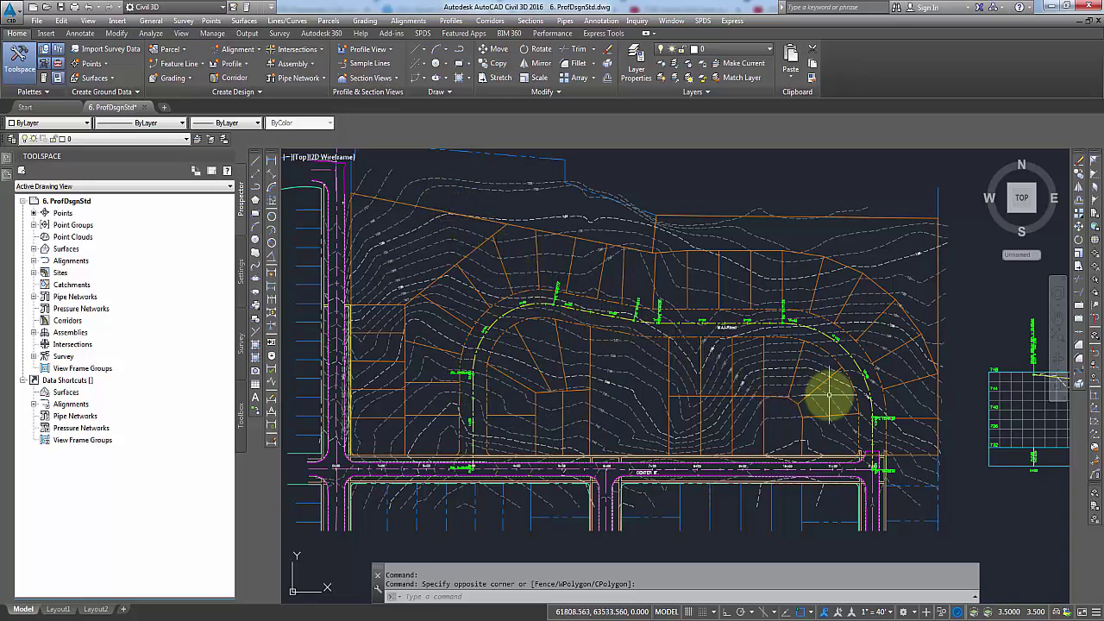
middle_drag(785, 383, 597, 368)
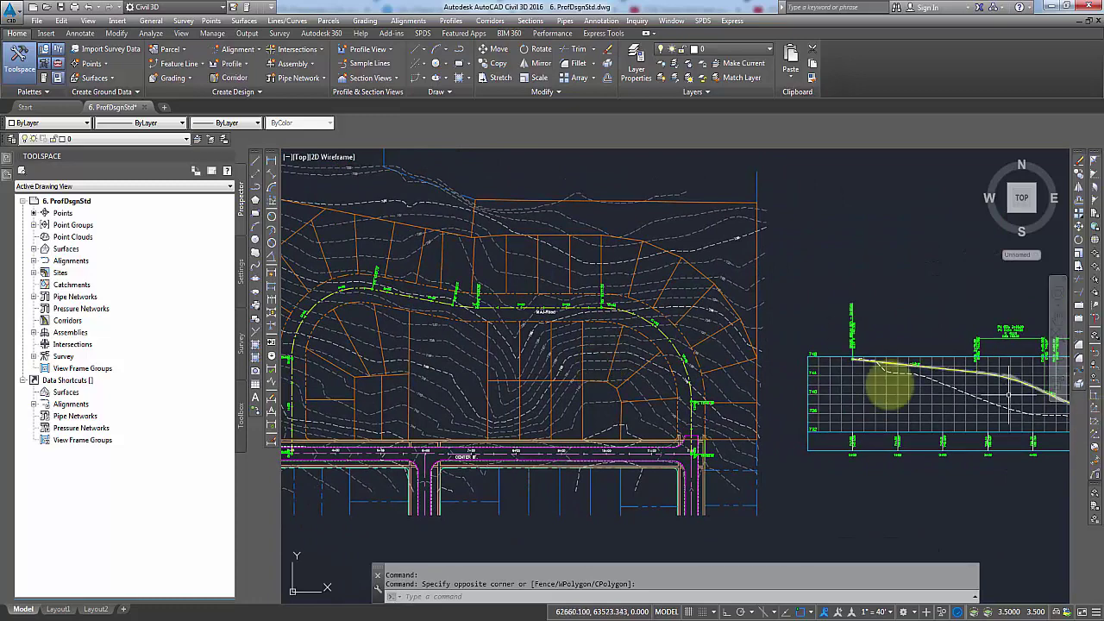
middle_drag(506, 382, 567, 387)
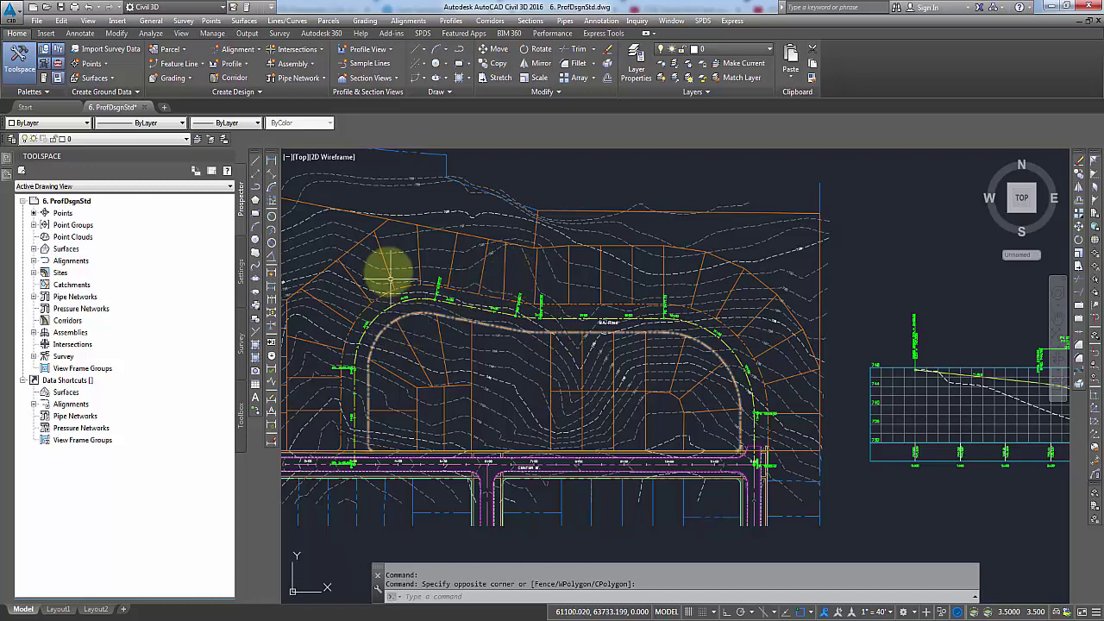
scroll(393, 303, up, 2)
scroll(414, 304, up, 3)
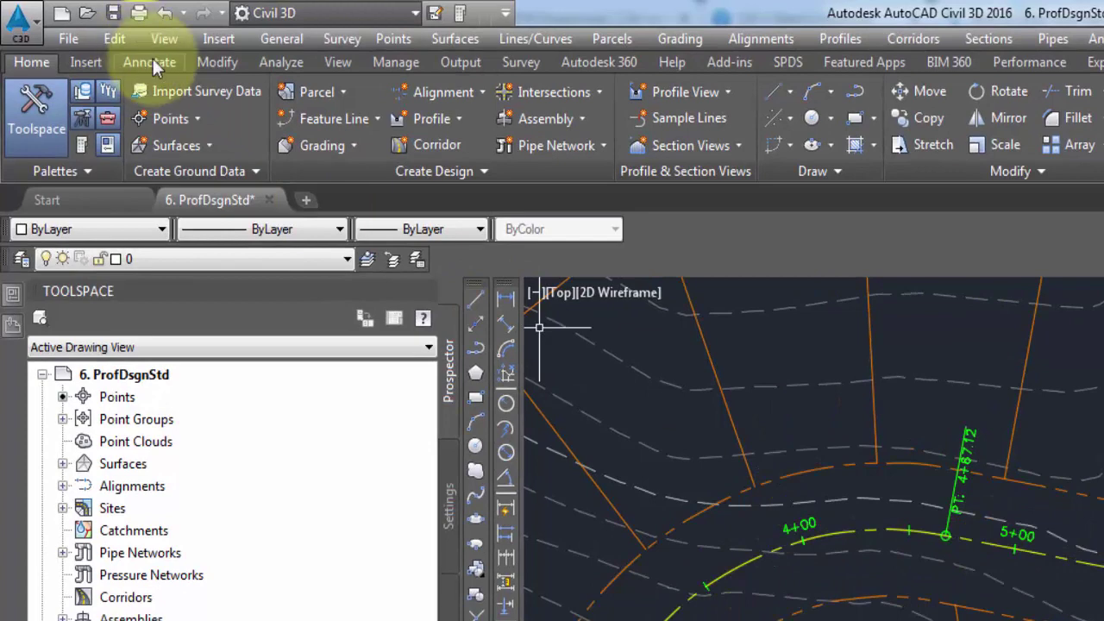
Step: In Add Labels choose Surface, Spot Elevation, Elevation Only style and marker <none>, then start adding
click(153, 60)
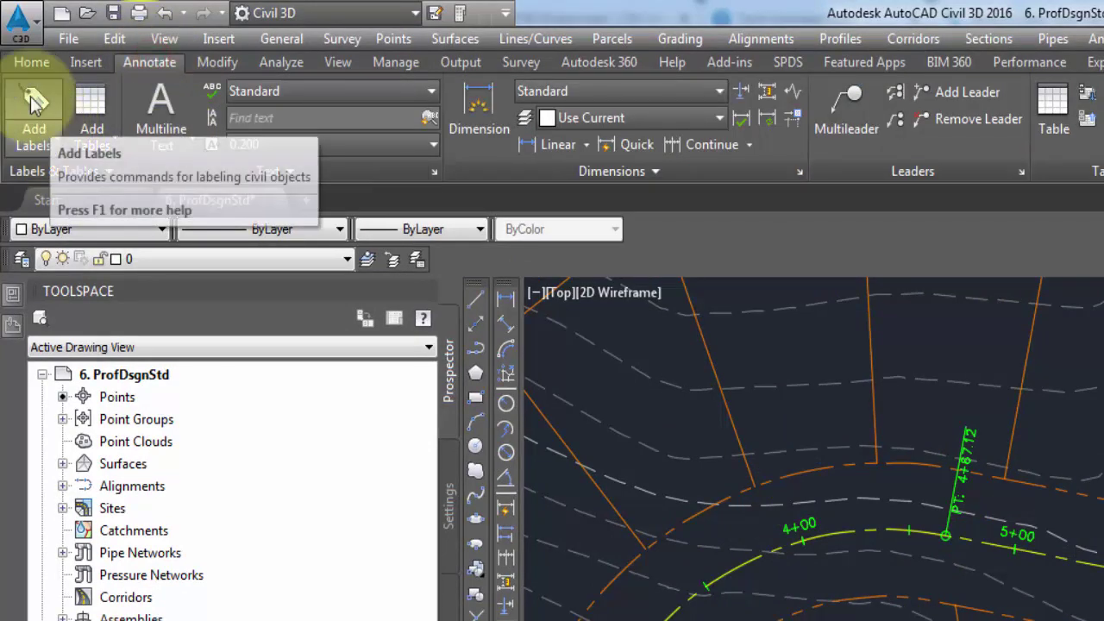
click(34, 101)
click(149, 69)
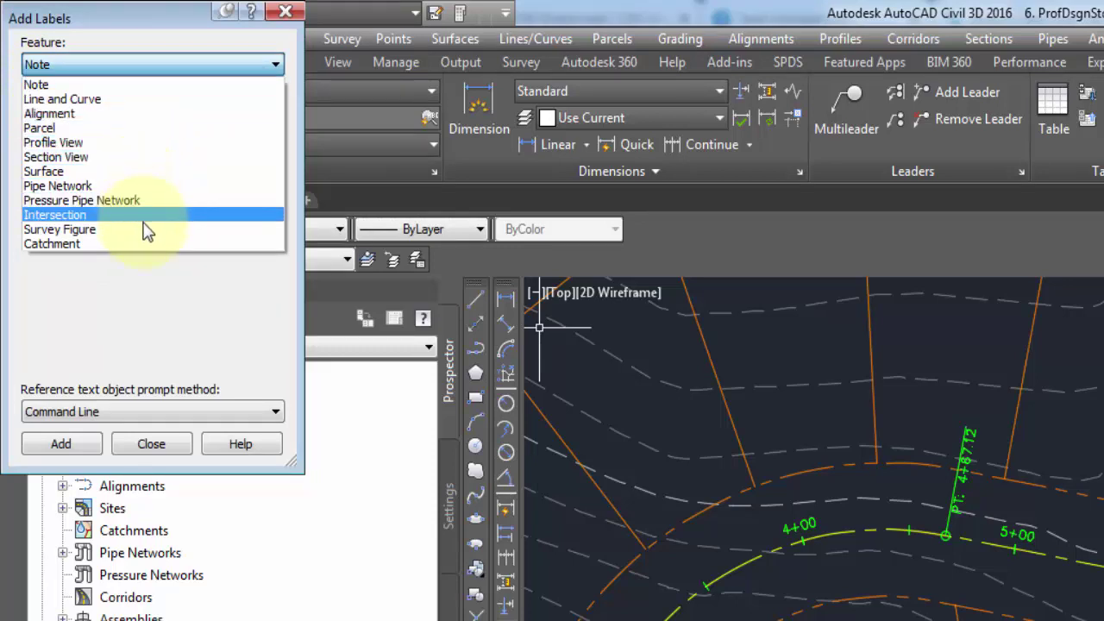
click(136, 171)
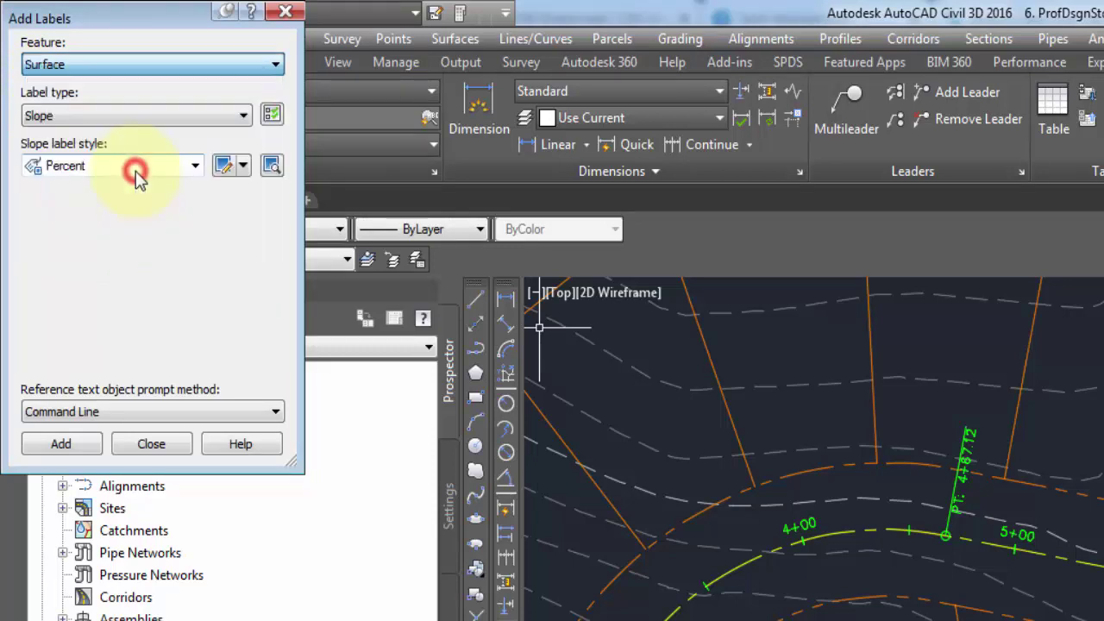
click(190, 115)
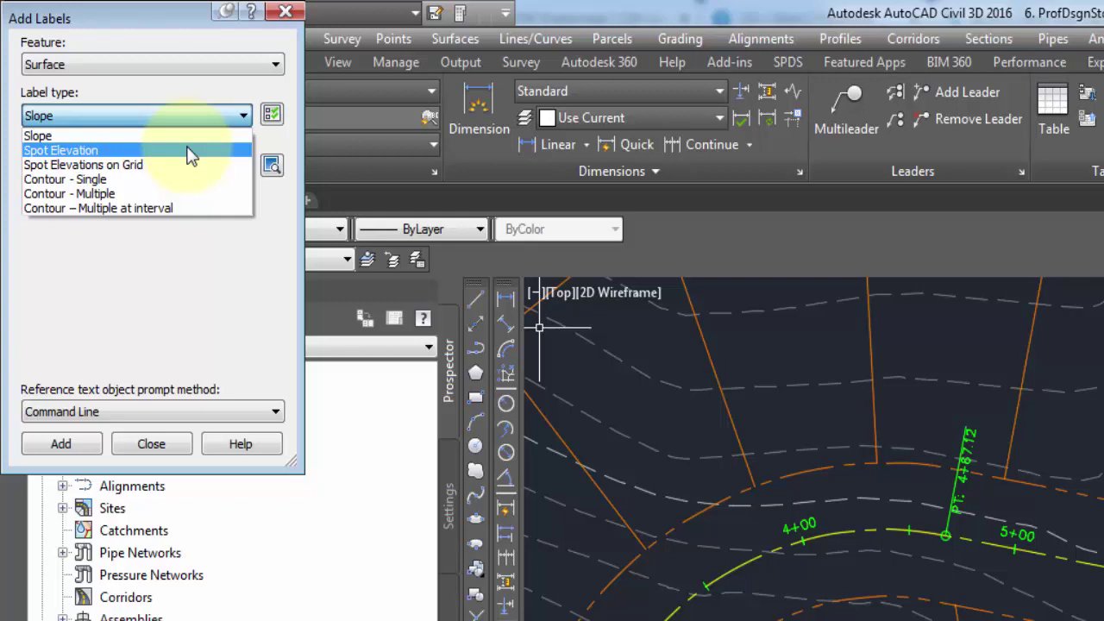
click(191, 152)
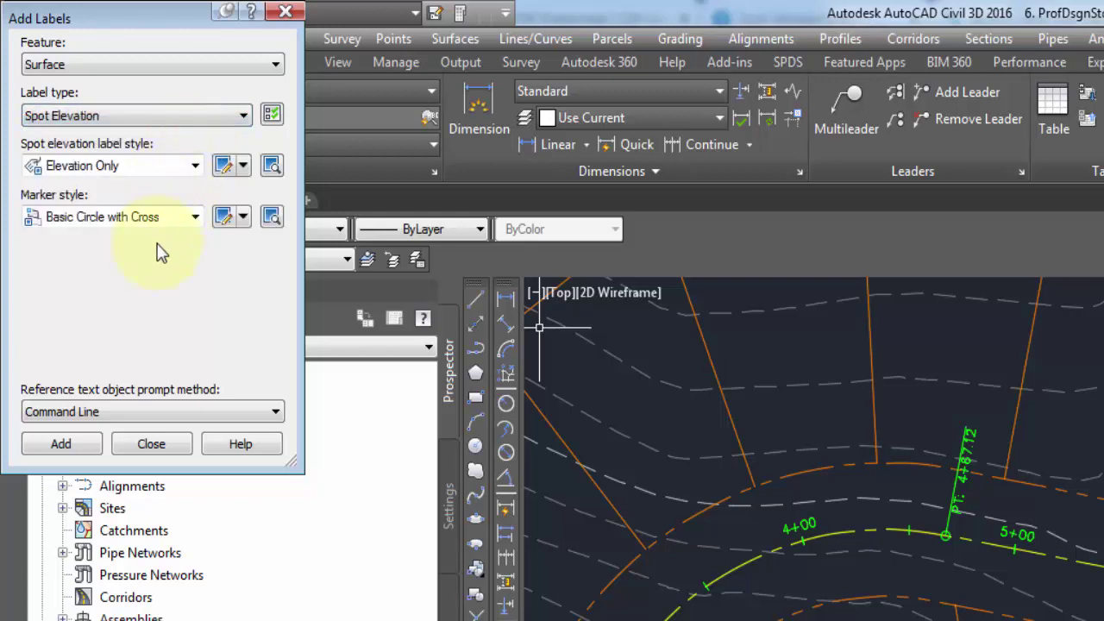
click(177, 168)
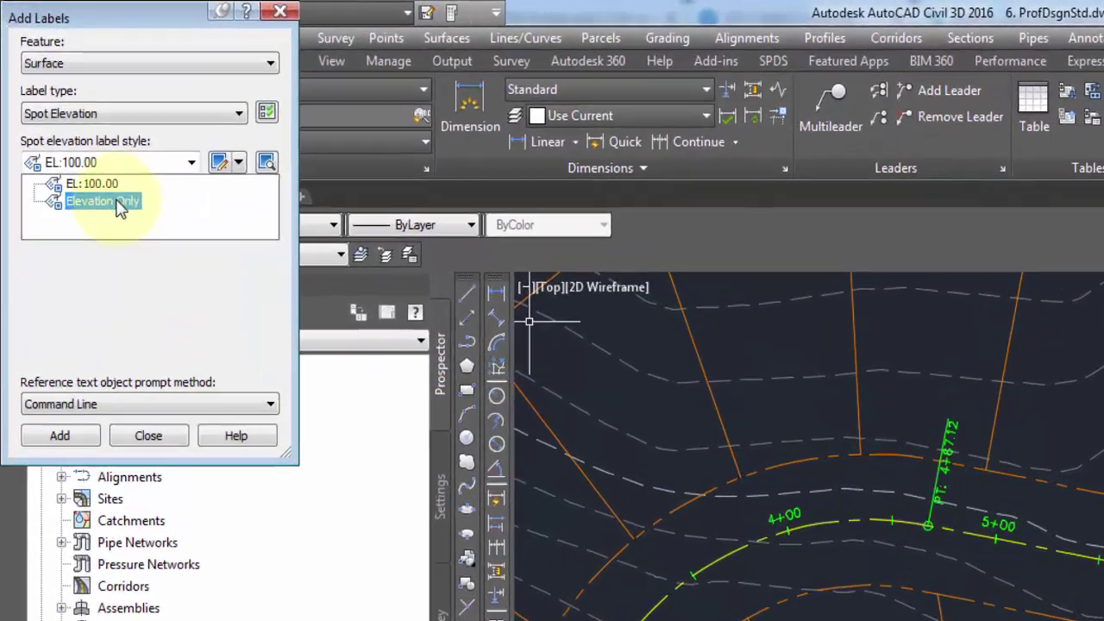
click(57, 109)
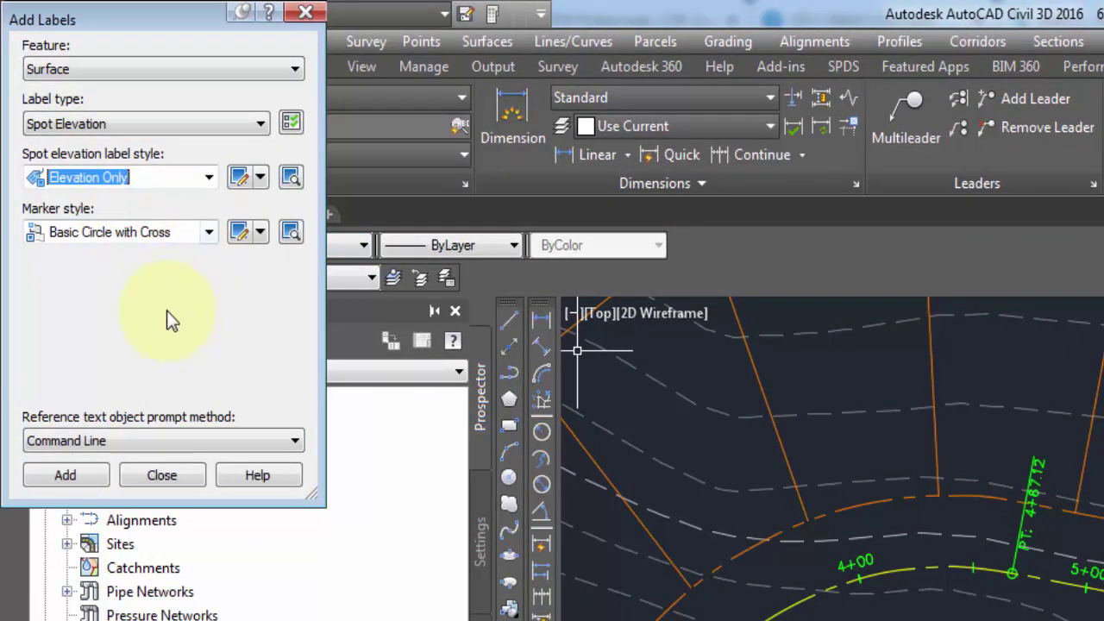
click(186, 241)
scroll(163, 309, up, 2)
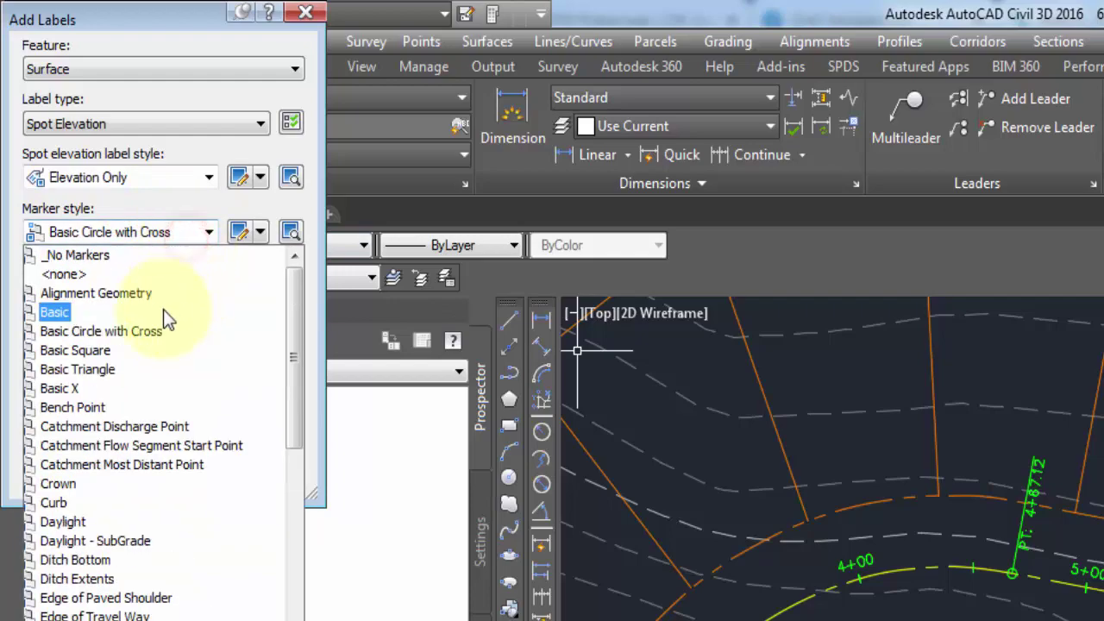
click(80, 274)
click(65, 475)
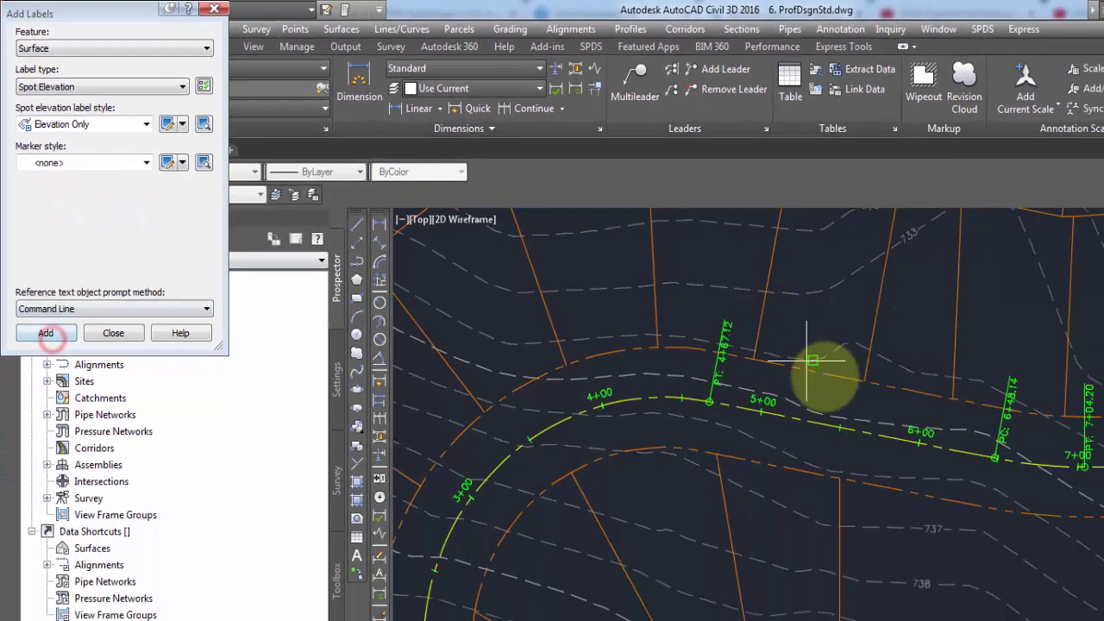
Step: Place the first EG spot elevation labels around station 5+00 of MAJ-Road
scroll(560, 302, up, 2)
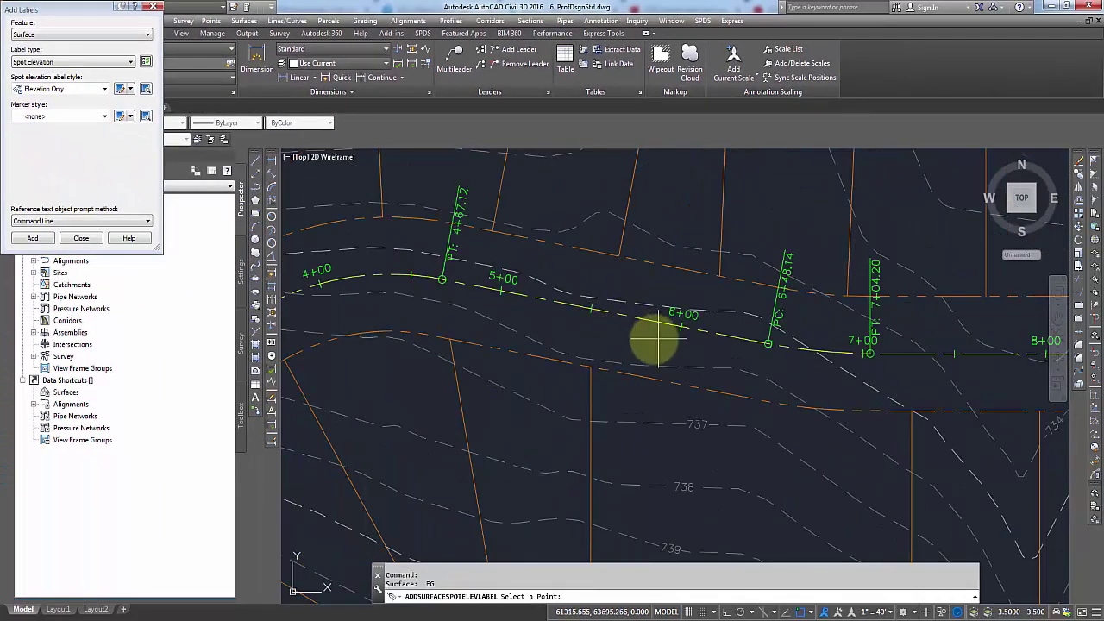
scroll(526, 304, up, 4)
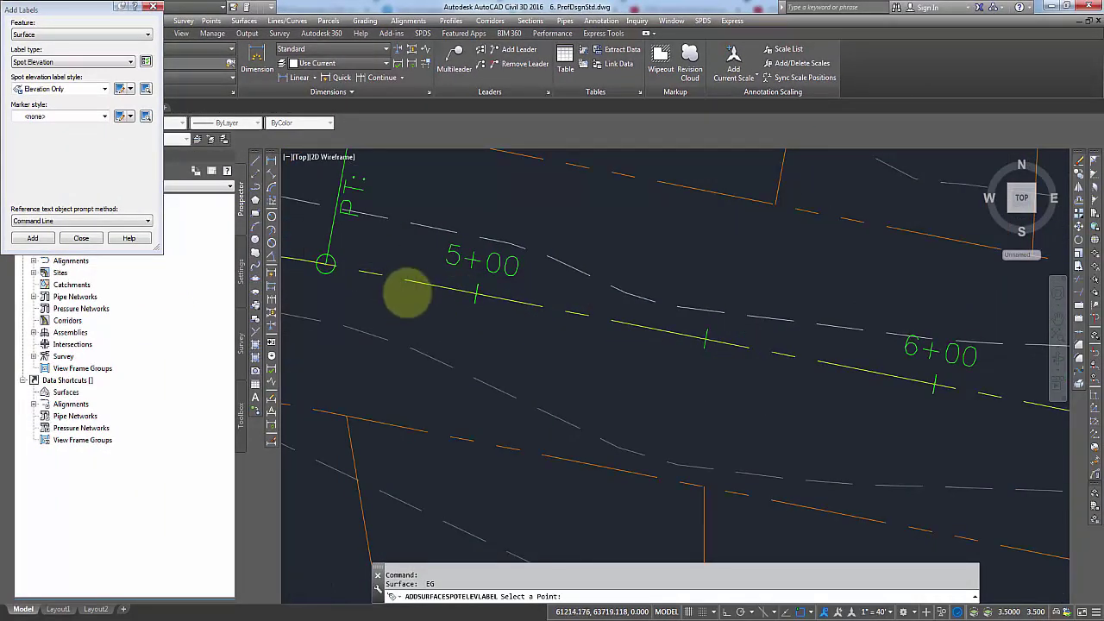
scroll(406, 291, up, 3)
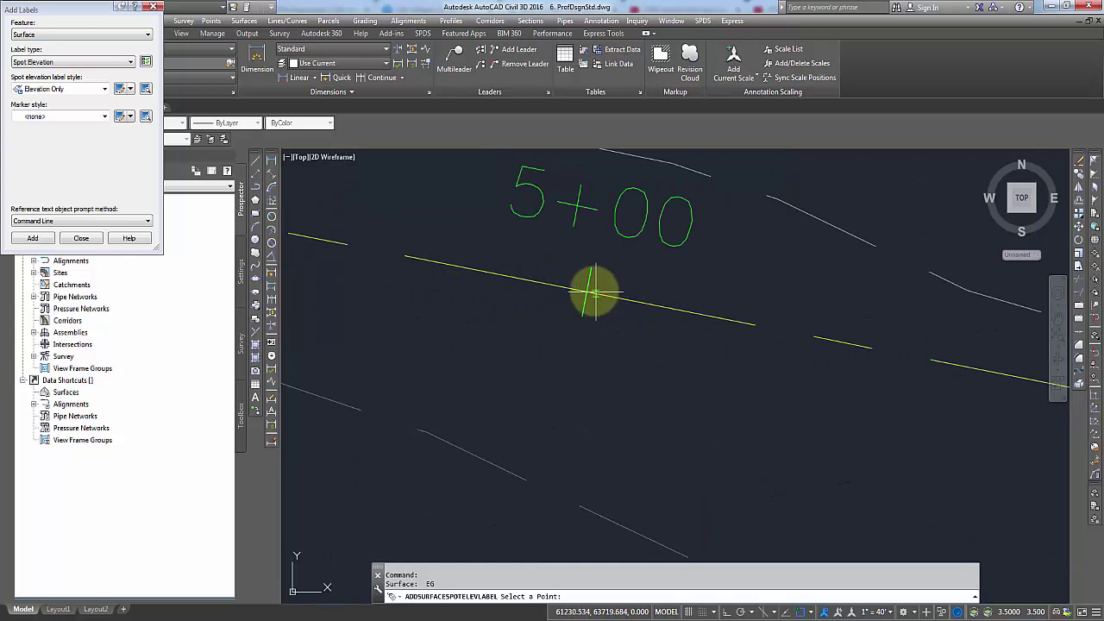
click(585, 292)
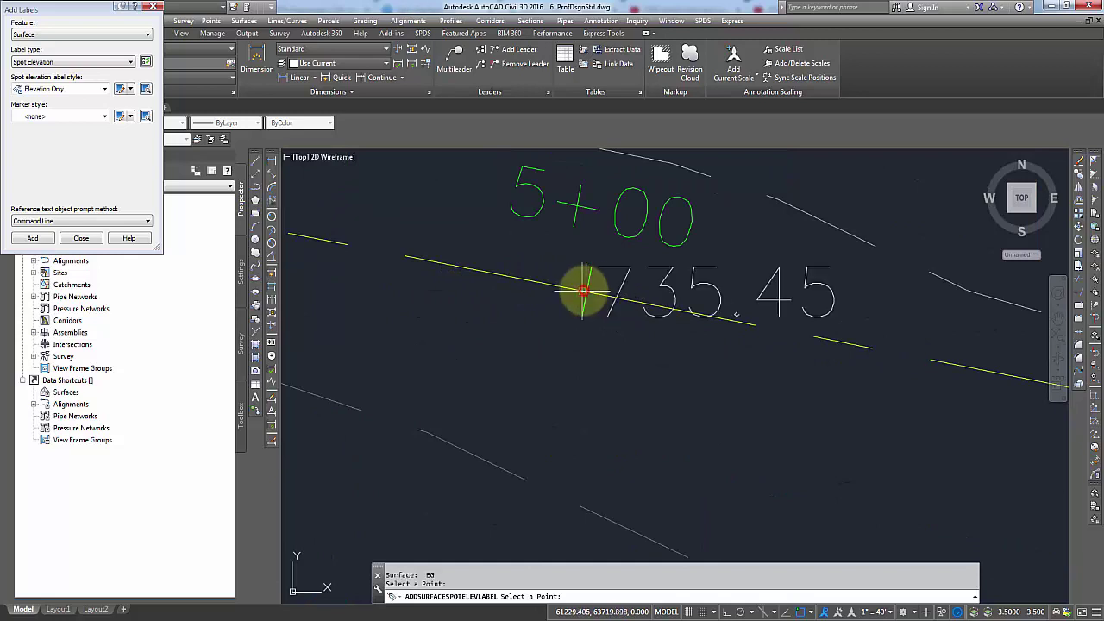
scroll(552, 290, down, 3)
scroll(525, 290, down, 2)
scroll(803, 338, up, 2)
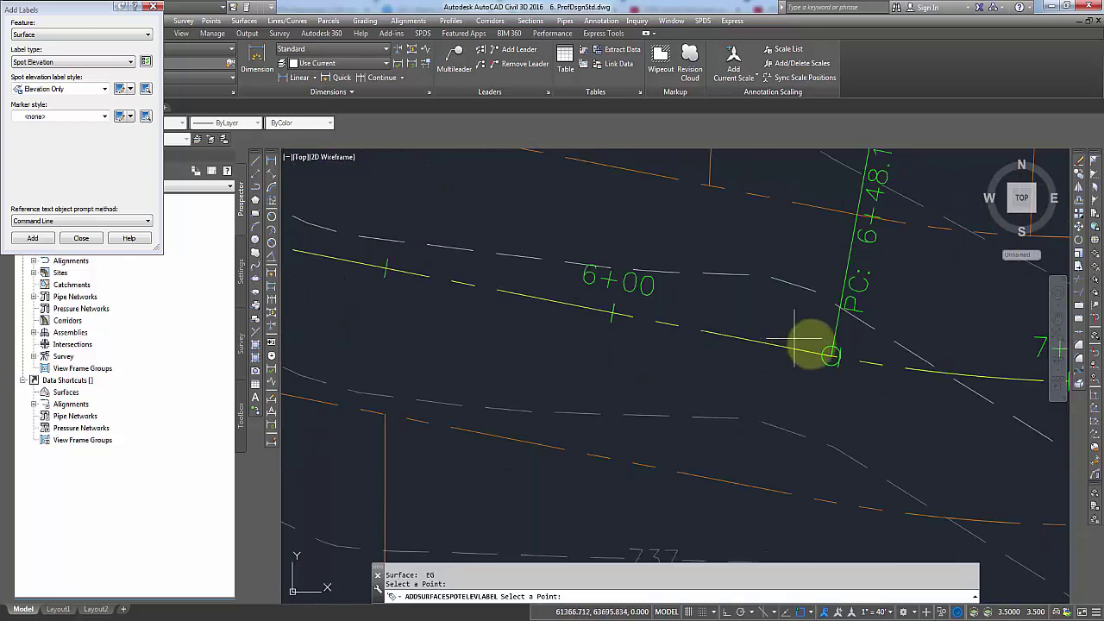
scroll(651, 285, down, 2)
scroll(526, 322, up, 3)
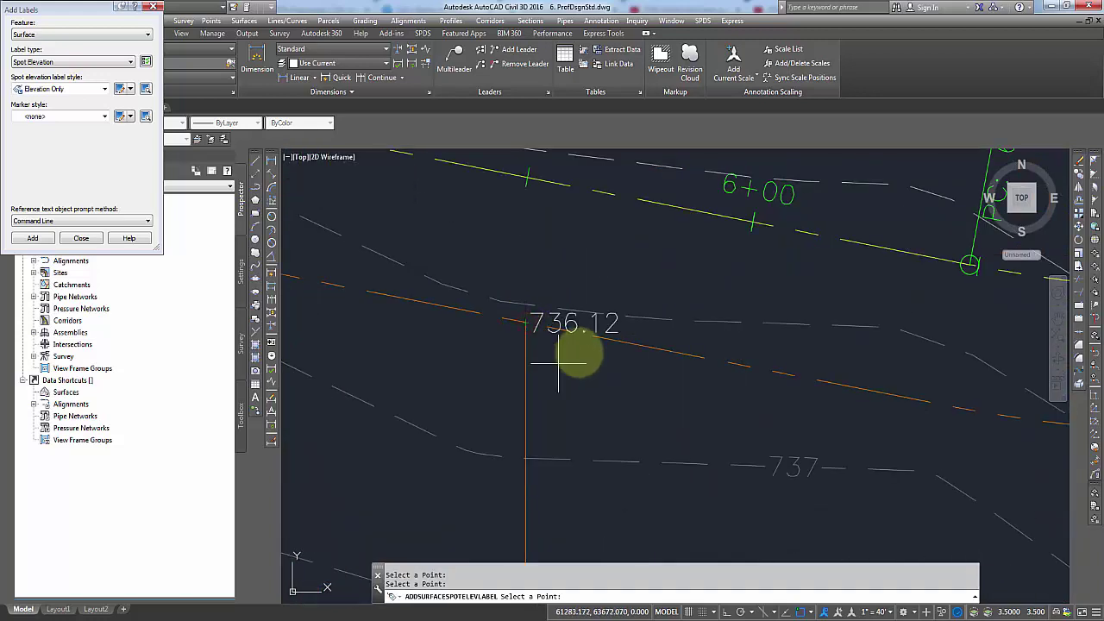
right_click(579, 274)
scroll(614, 334, down, 3)
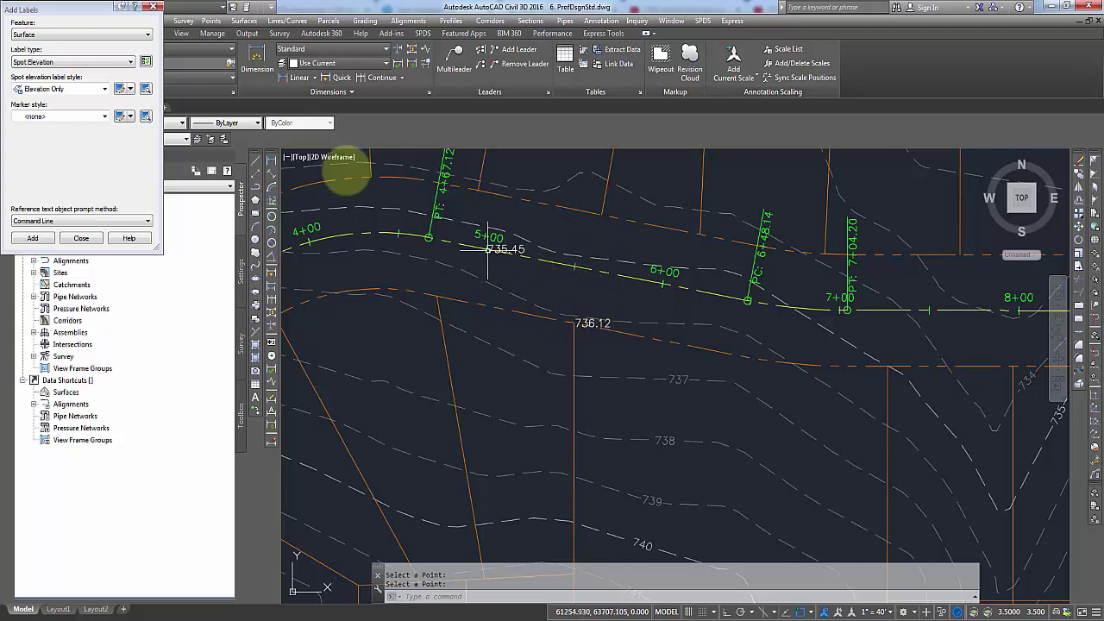
Step: Place the 735.52 spot elevation label between stations 5+00 and 6+00
click(31, 242)
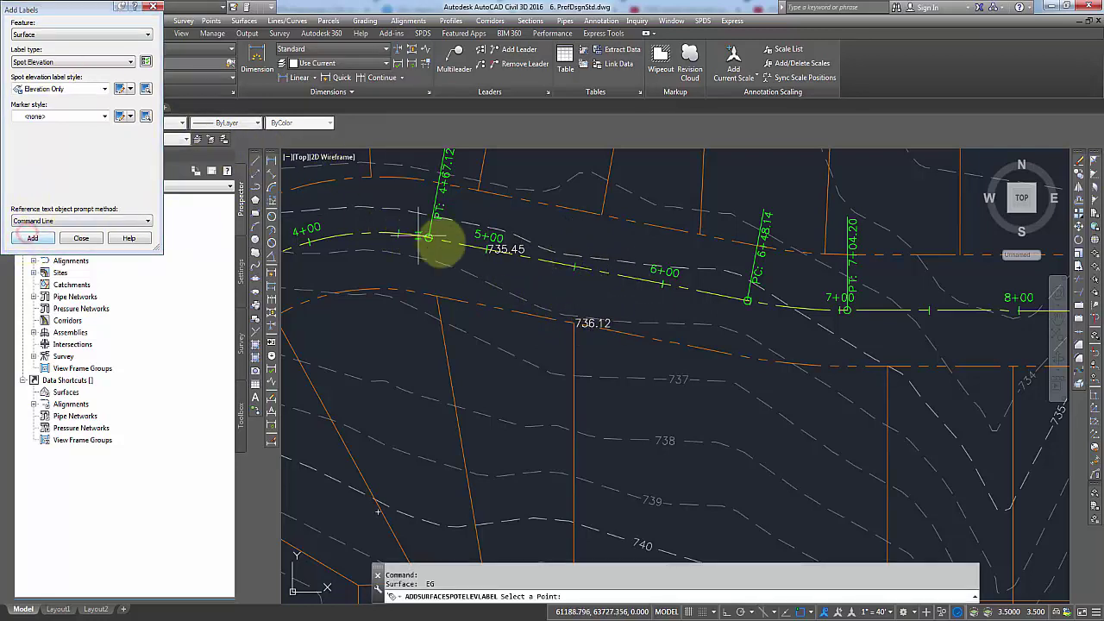
scroll(562, 284, up, 2)
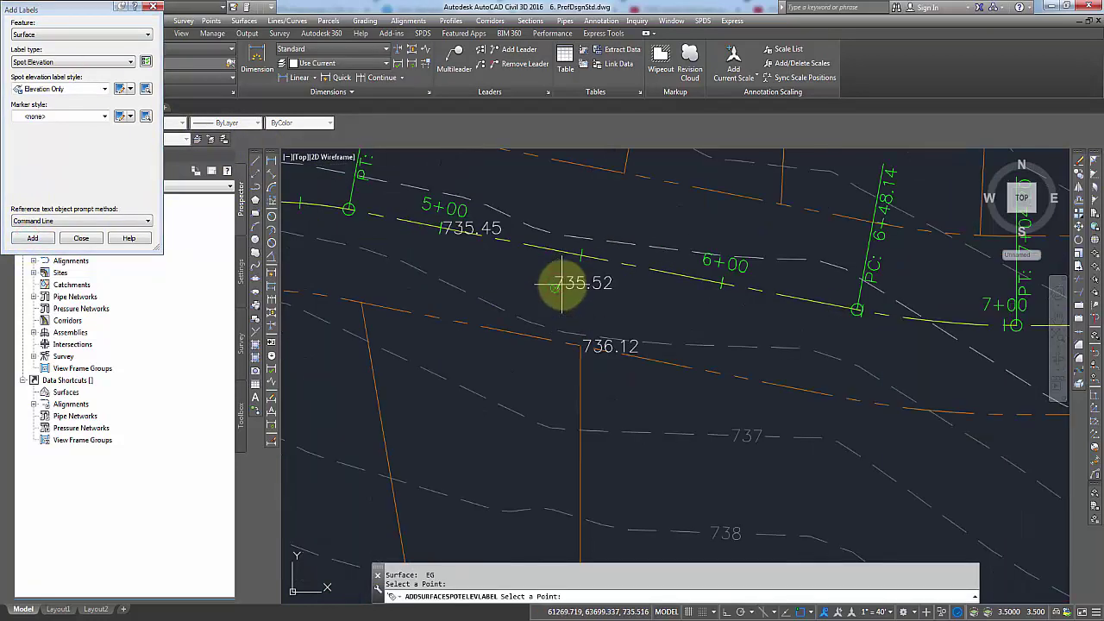
click(580, 278)
key(Escape)
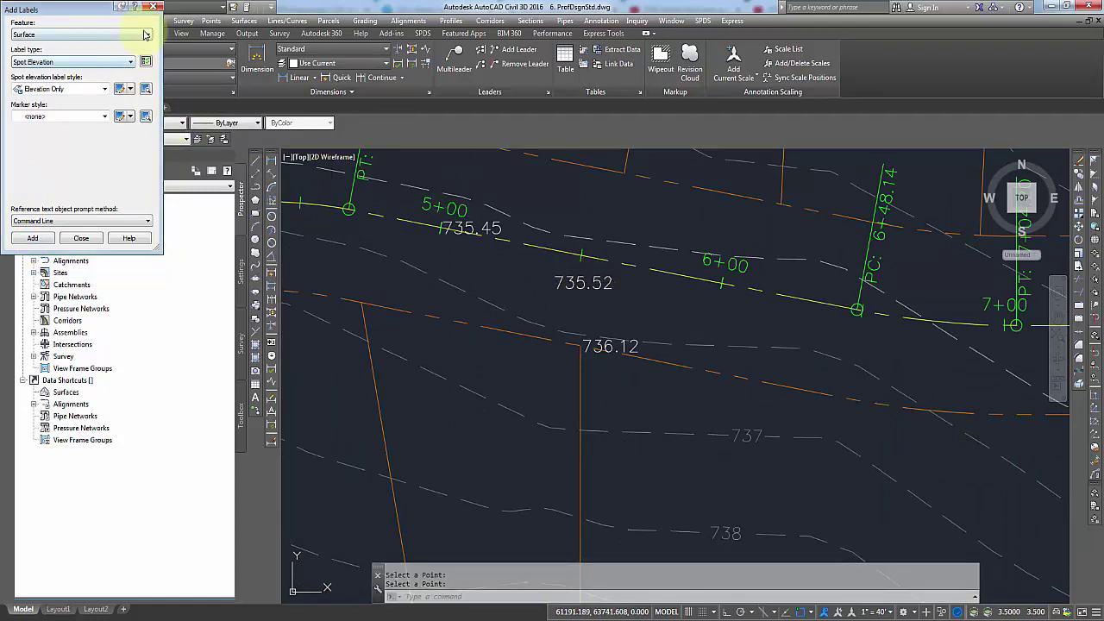
Step: Close Add Labels and start Spot Elevation labelling from the selected EG surface's ribbon
click(152, 8)
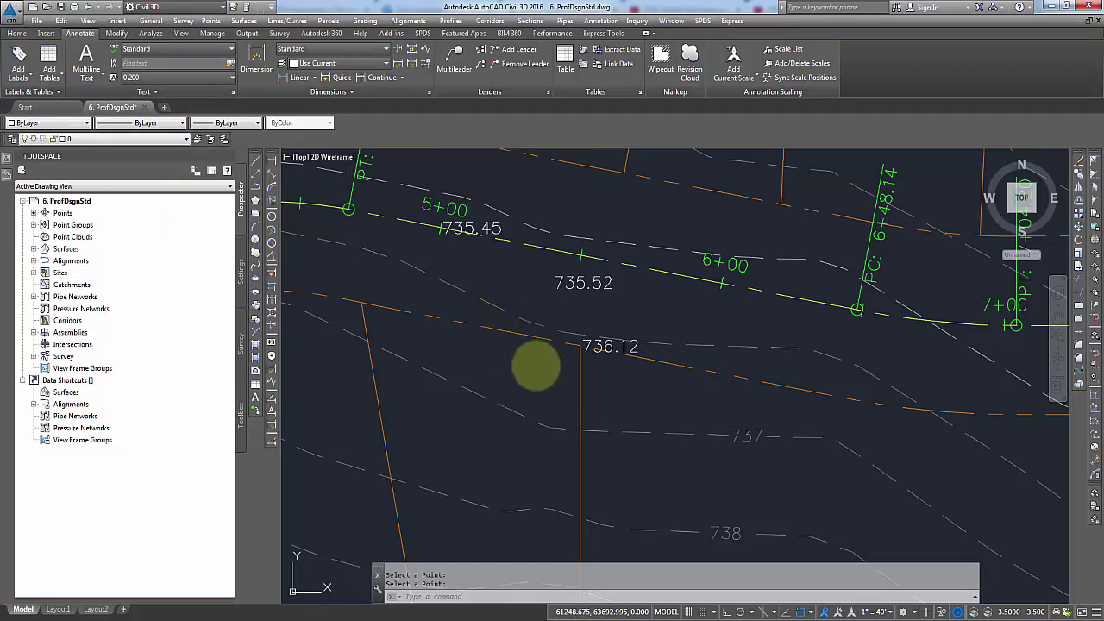
click(595, 430)
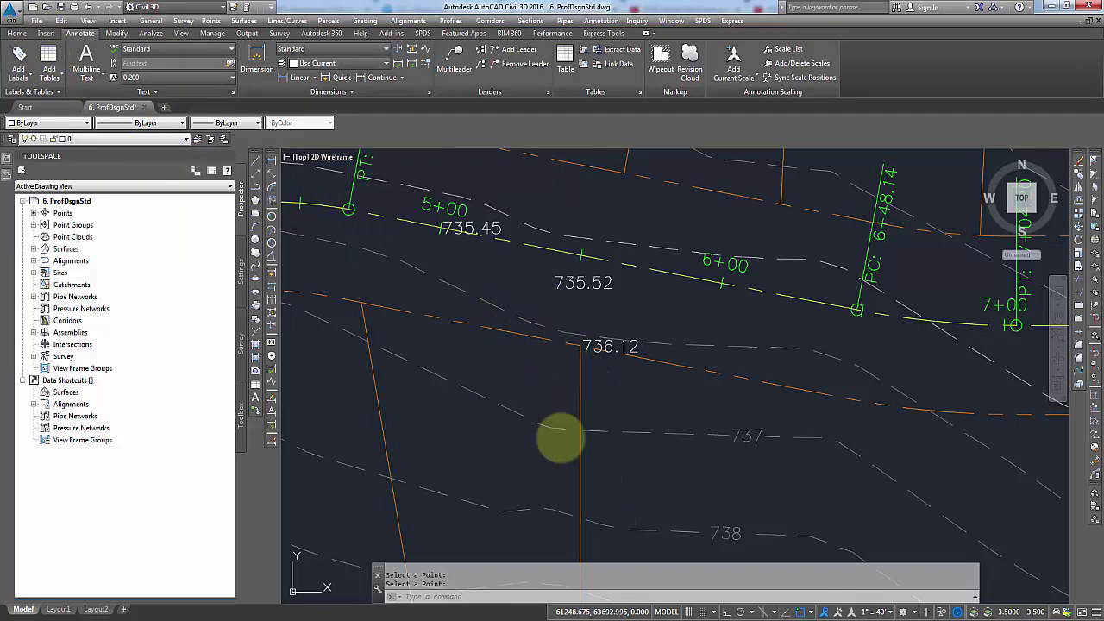
click(496, 496)
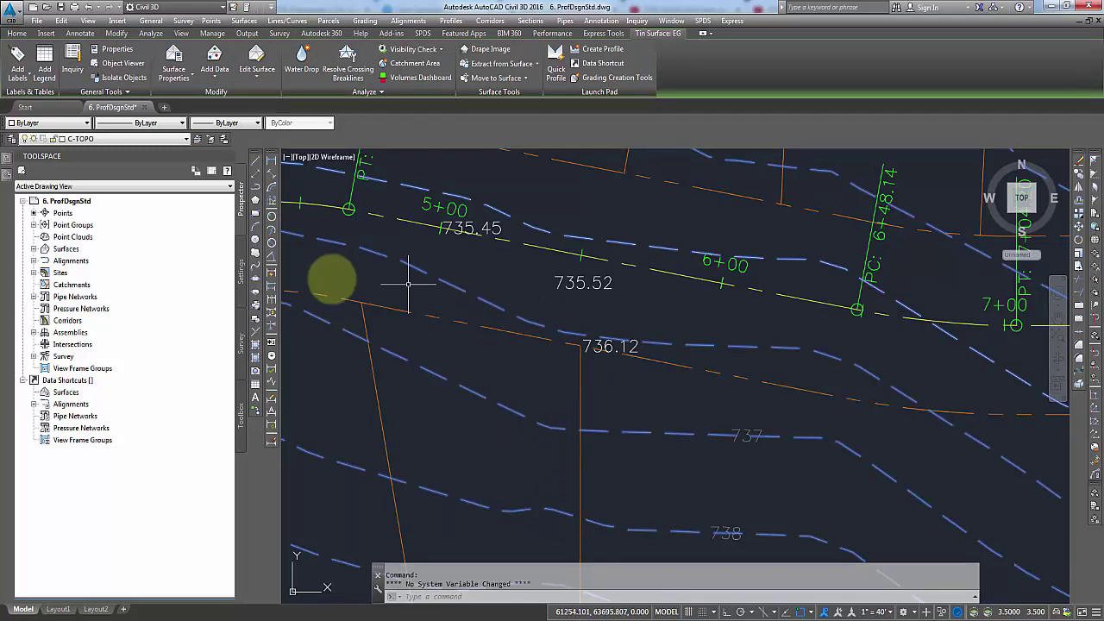
click(17, 77)
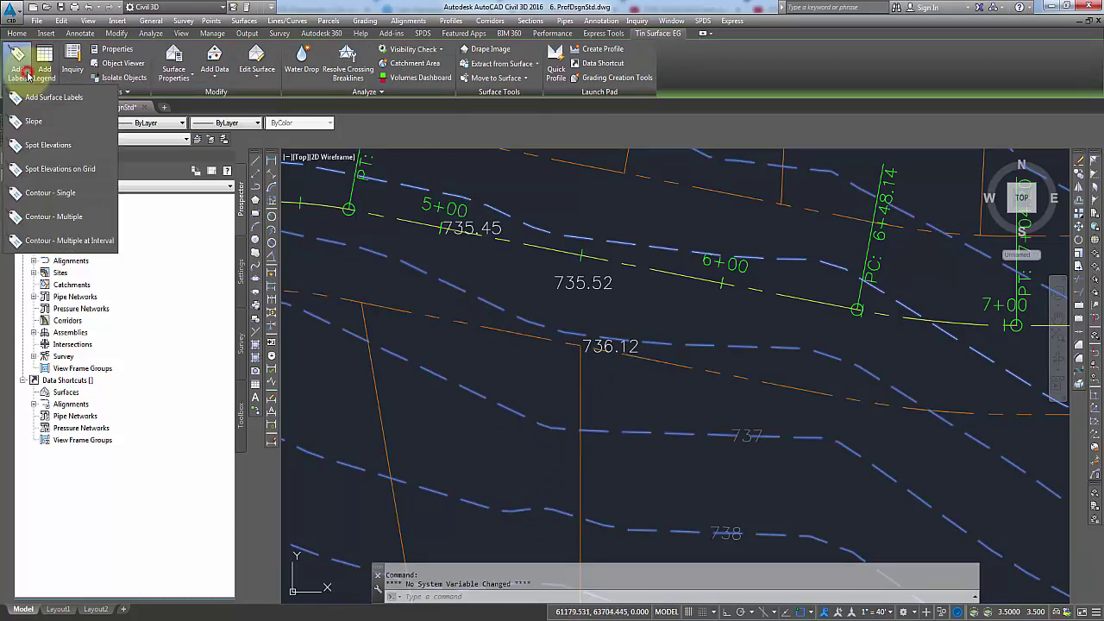
click(54, 155)
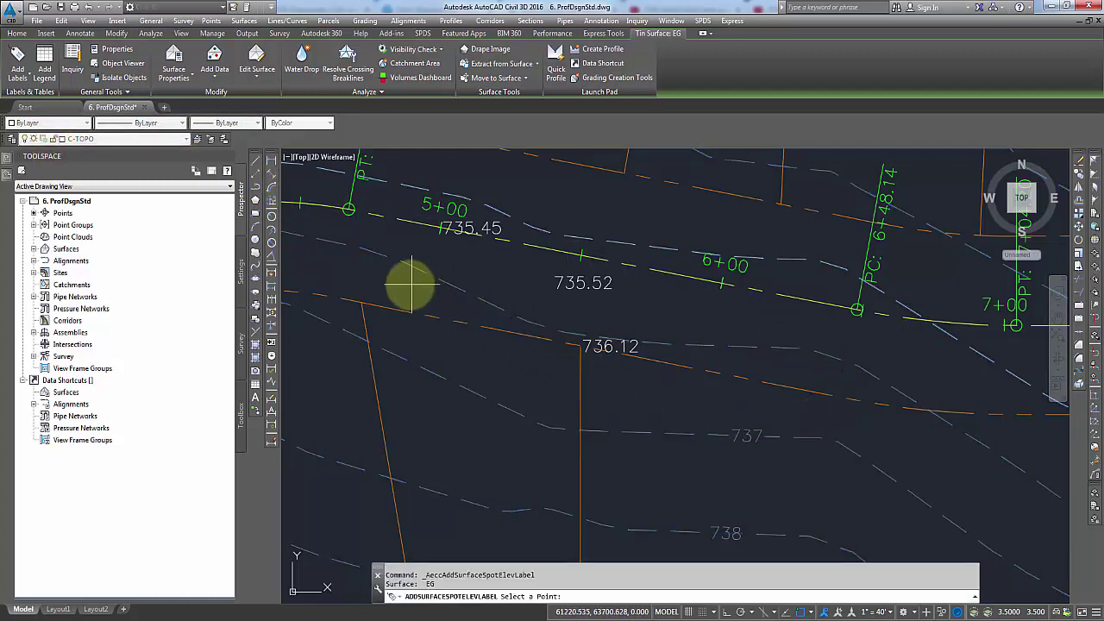
Step: Place the 735.30 spot elevation label at station 6+00 and clear the selection
scroll(720, 282, up, 4)
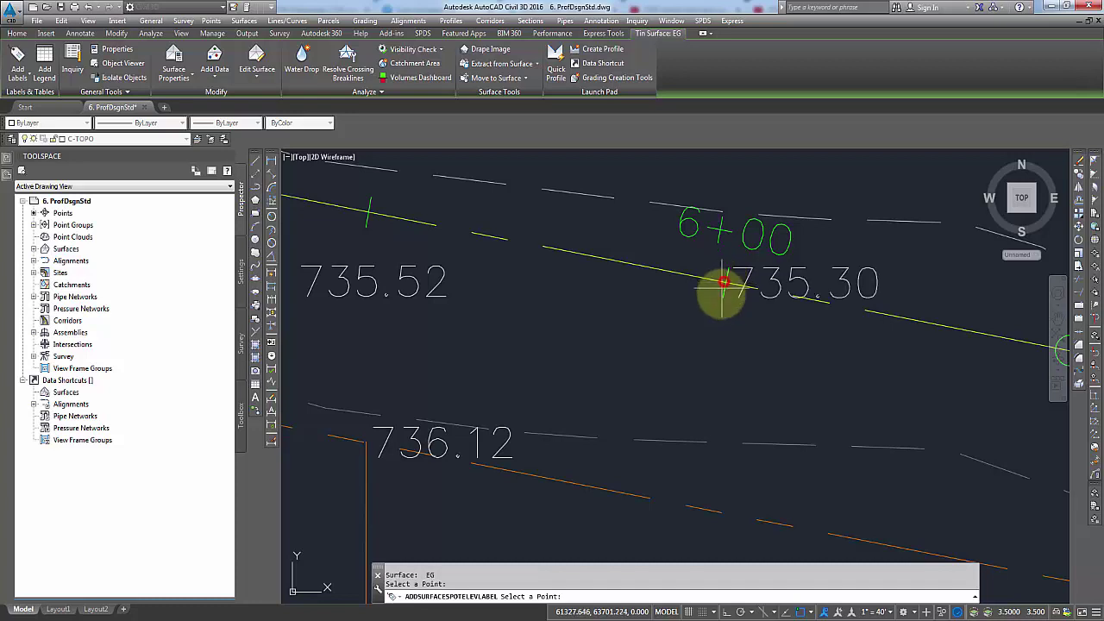
click(724, 281)
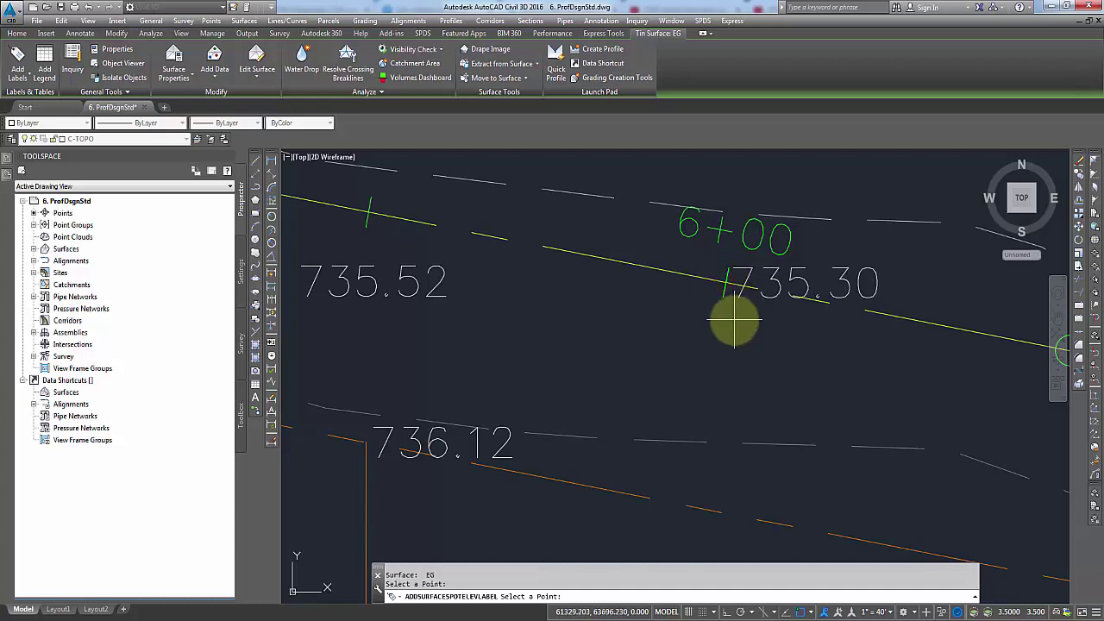
right_click(688, 312)
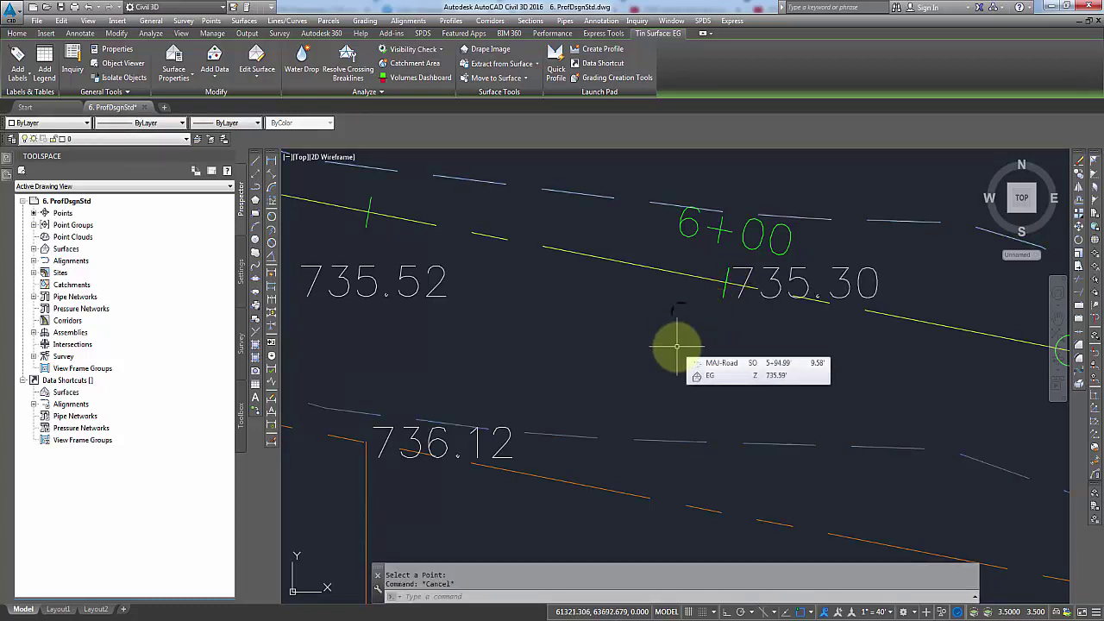
key(Escape)
scroll(694, 375, down, 2)
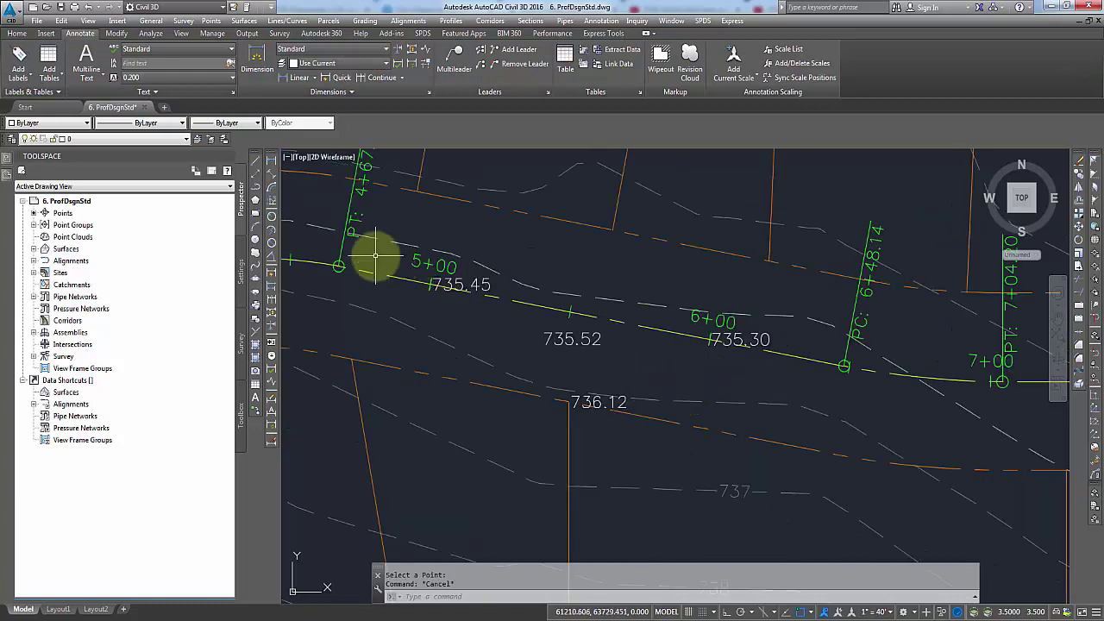